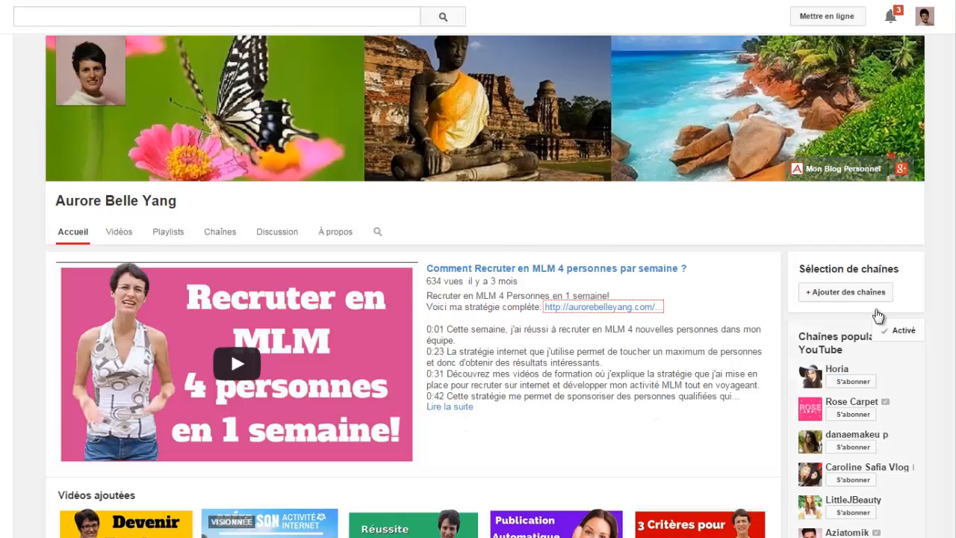
# Examine the example channel's home page, from the trailer through the video sections to the "Vidéos par Thématique" playlists.
pyautogui.scroll(-3, 485, 285)
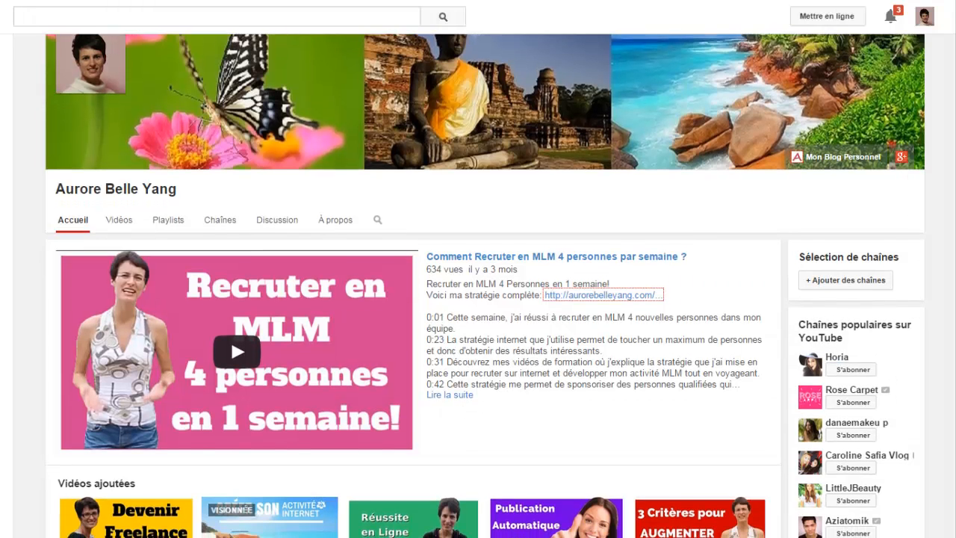
pyautogui.scroll(-2, 485, 285)
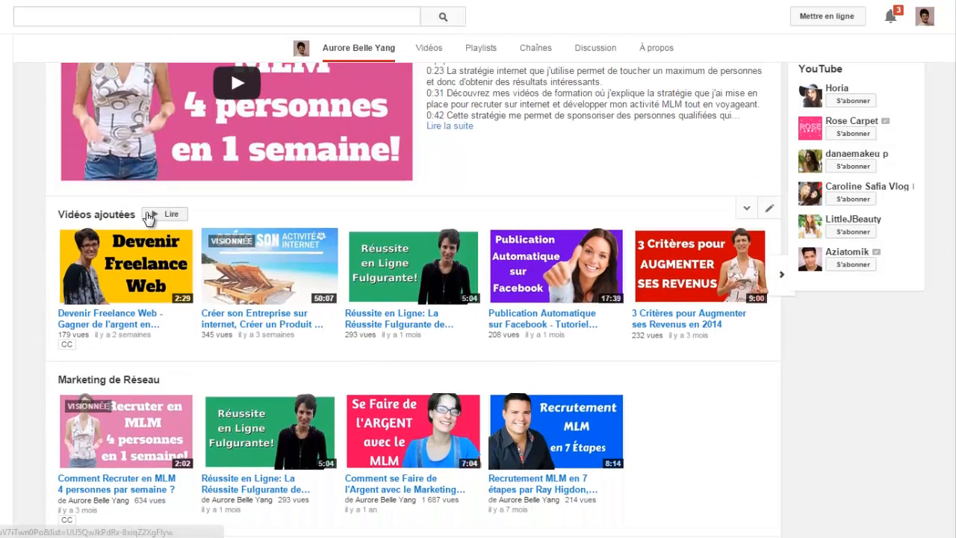
pyautogui.scroll(-3, 283, 211)
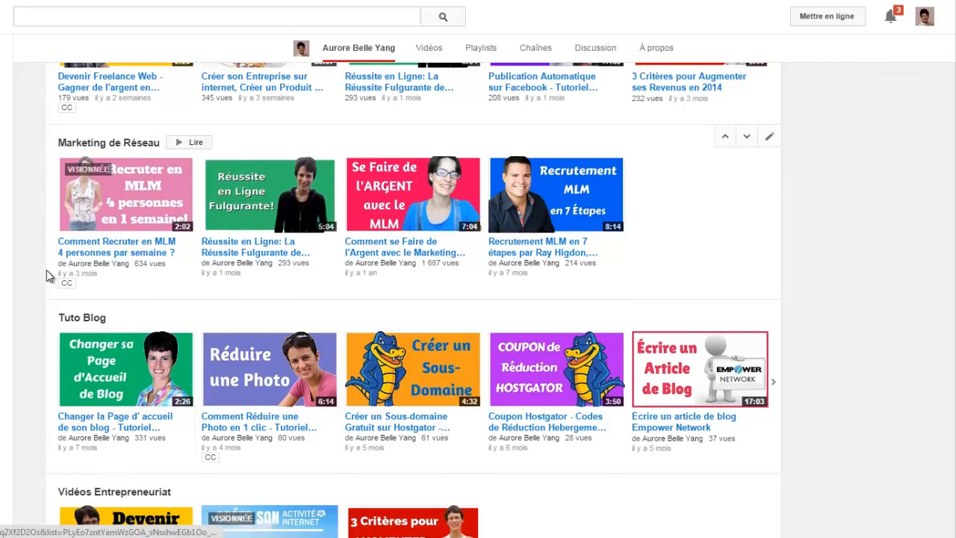
pyautogui.moveTo(66, 320)
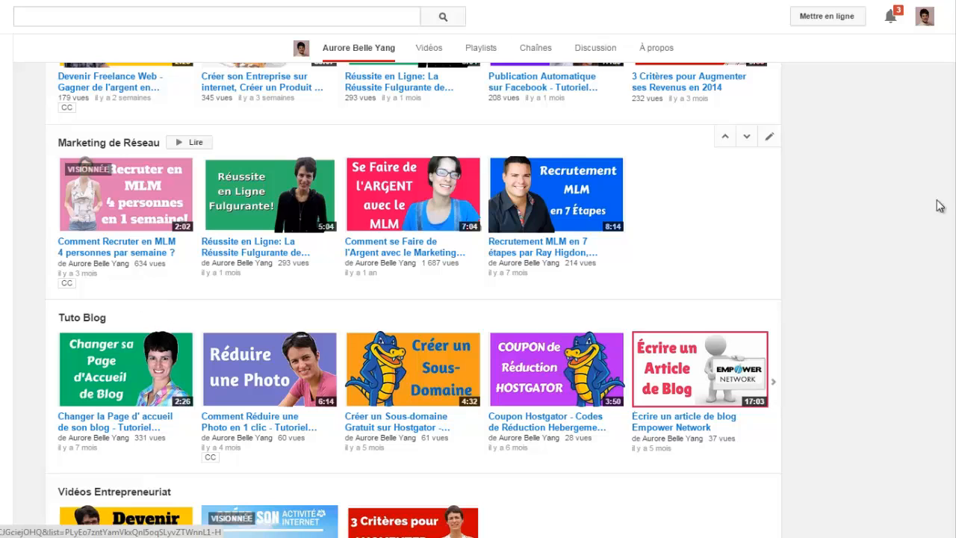
pyautogui.scroll(-5, 64, 110)
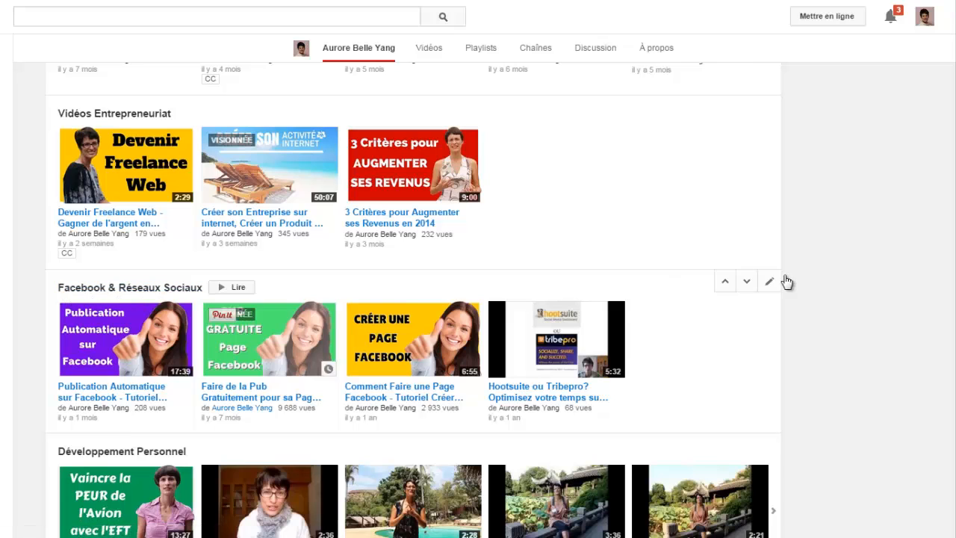
pyautogui.scroll(-4, 413, 299)
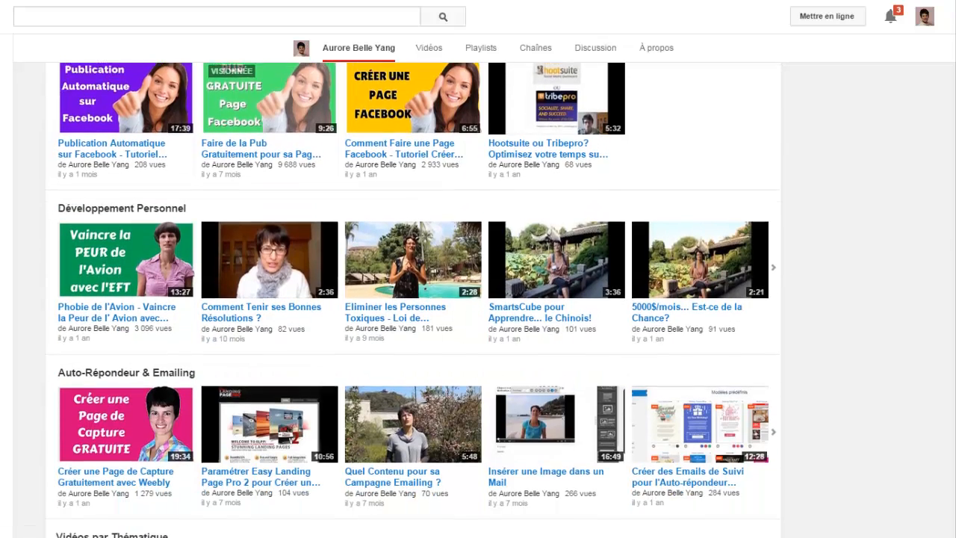
pyautogui.scroll(-3, 413, 299)
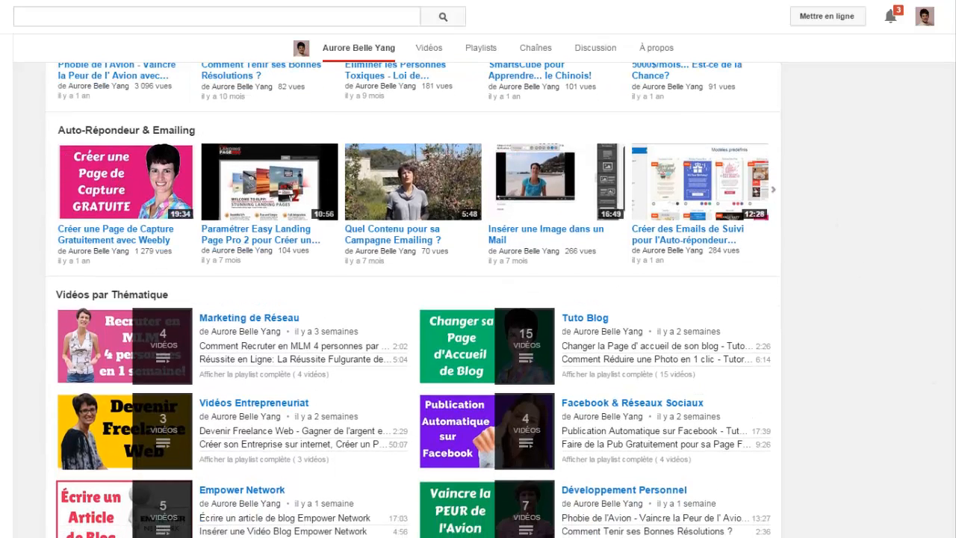
pyautogui.scroll(-2, 413, 299)
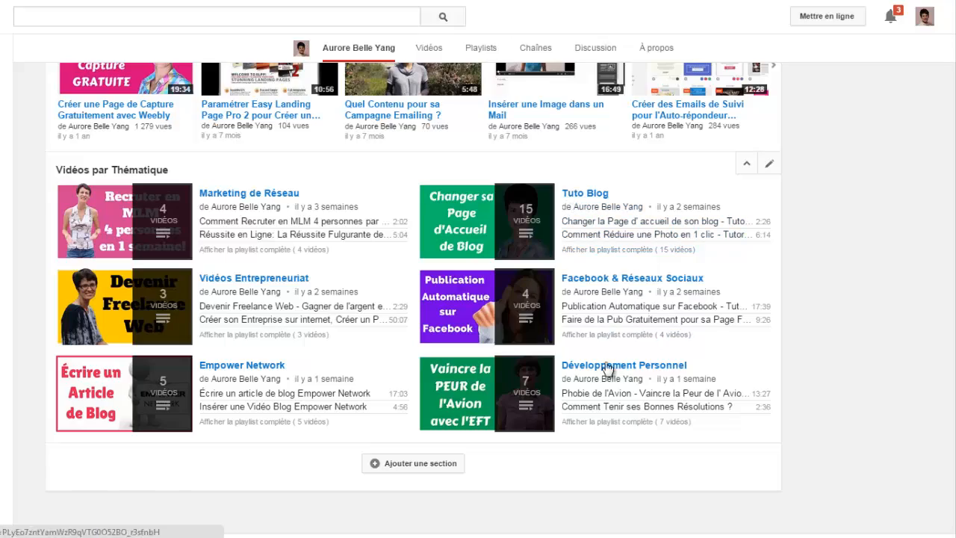
pyautogui.scroll(20, 411, 299)
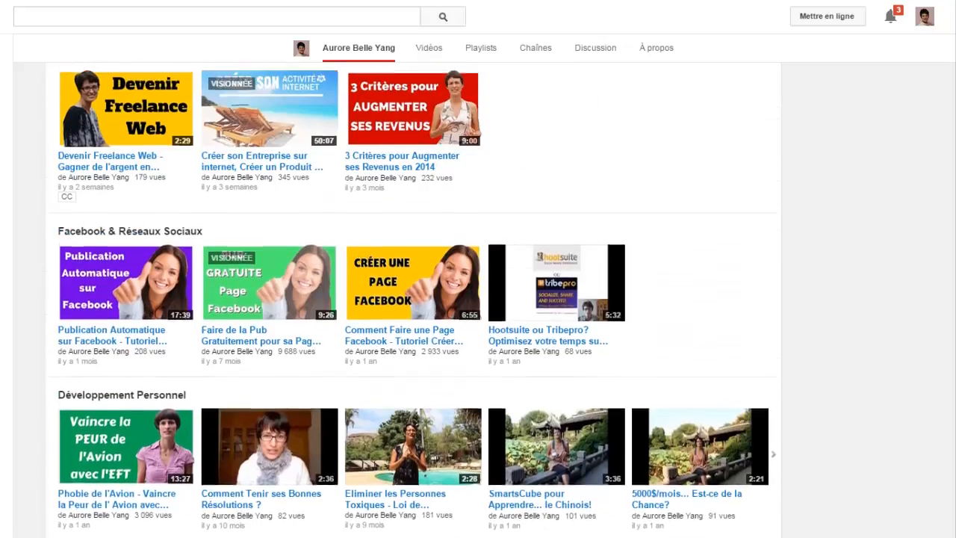
pyautogui.scroll(6, 230, 333)
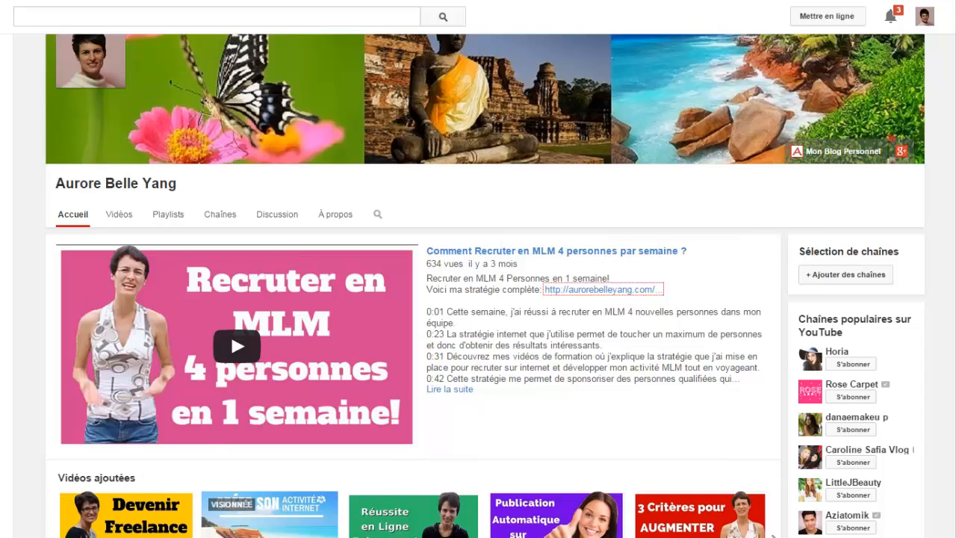
# Switch to the empty acupuncture channel and enable the "Parcourir" view in its channel navigation settings, saving the change.
pyautogui.moveTo(131, 537)
pyautogui.click(179, 465)
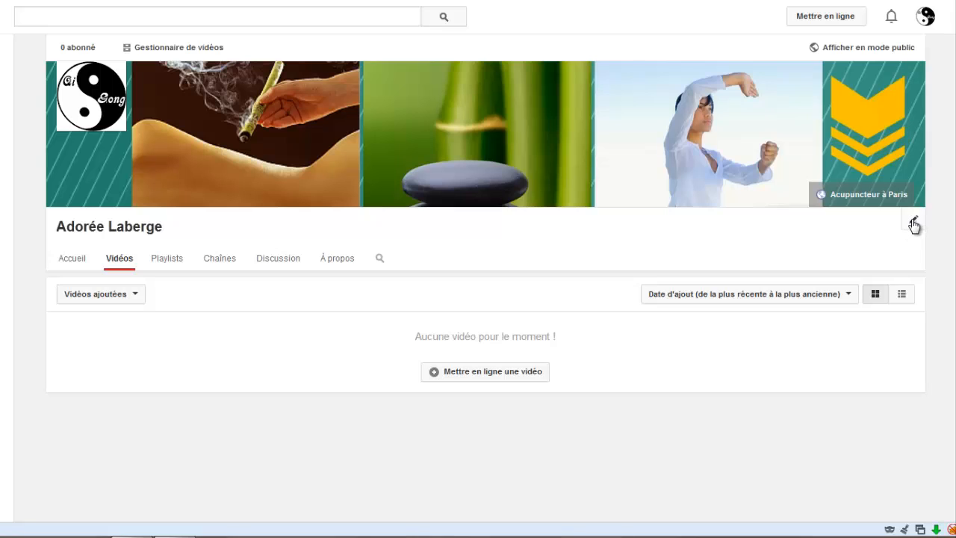
pyautogui.click(915, 223)
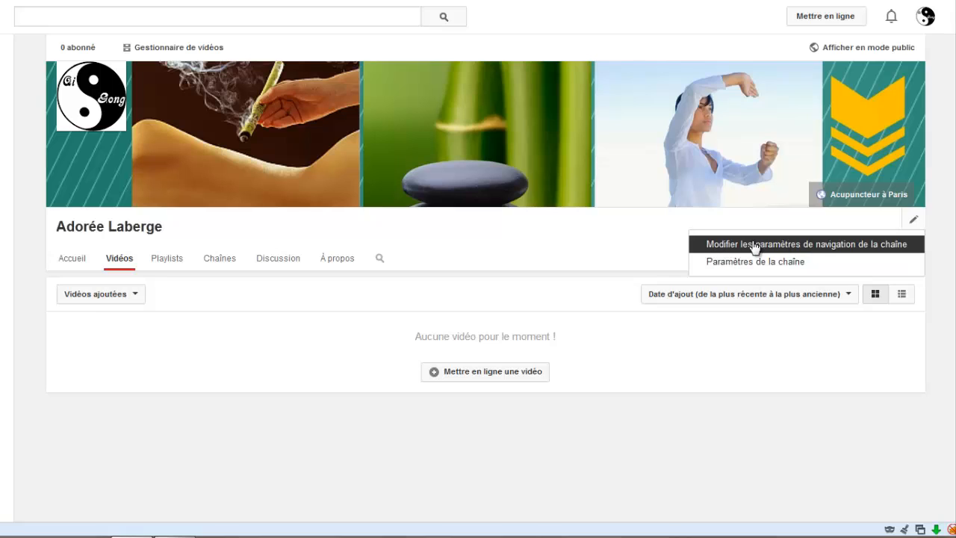
pyautogui.click(847, 252)
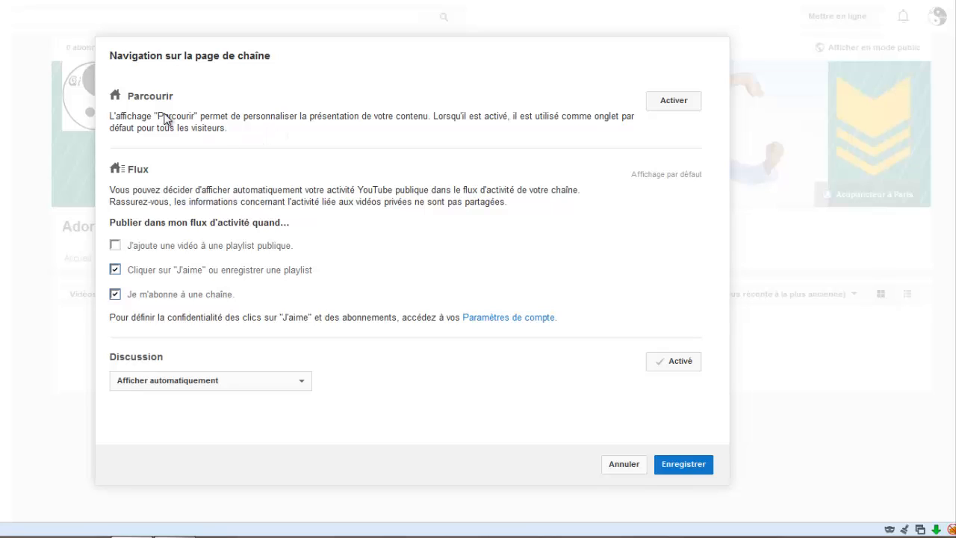
pyautogui.click(680, 105)
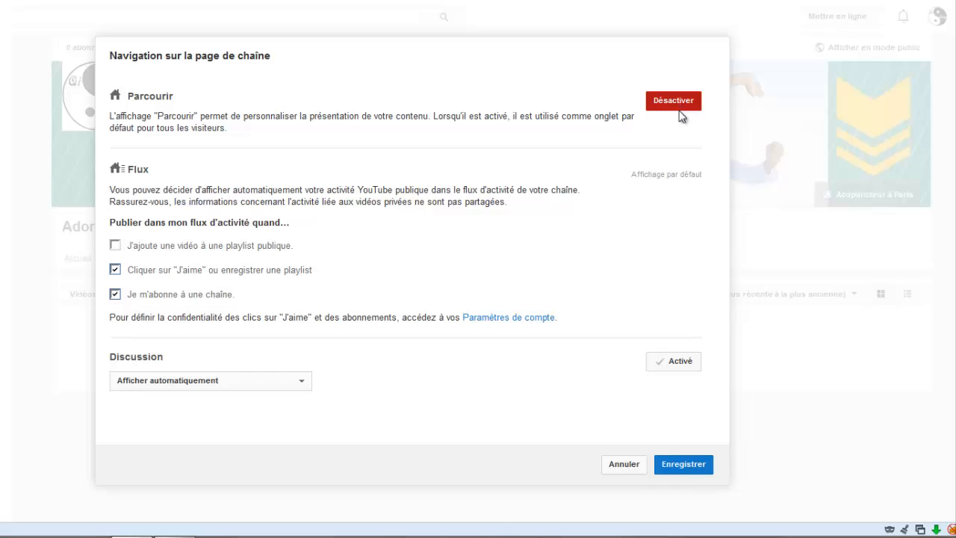
pyautogui.click(681, 465)
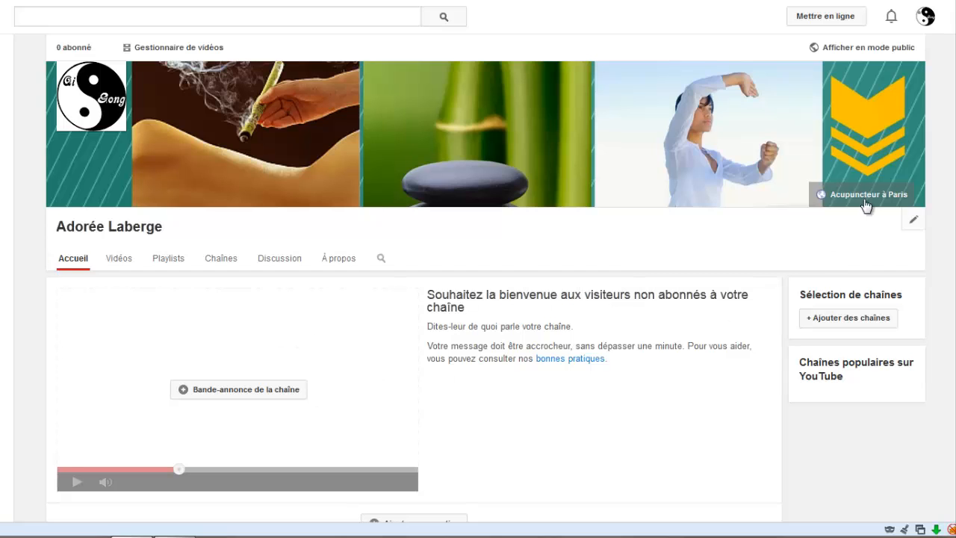
# Inspect the channel trailer selection dialog for non-subscribed visitors and leave it without choosing a video.
pyautogui.scroll(-2, 230, 261)
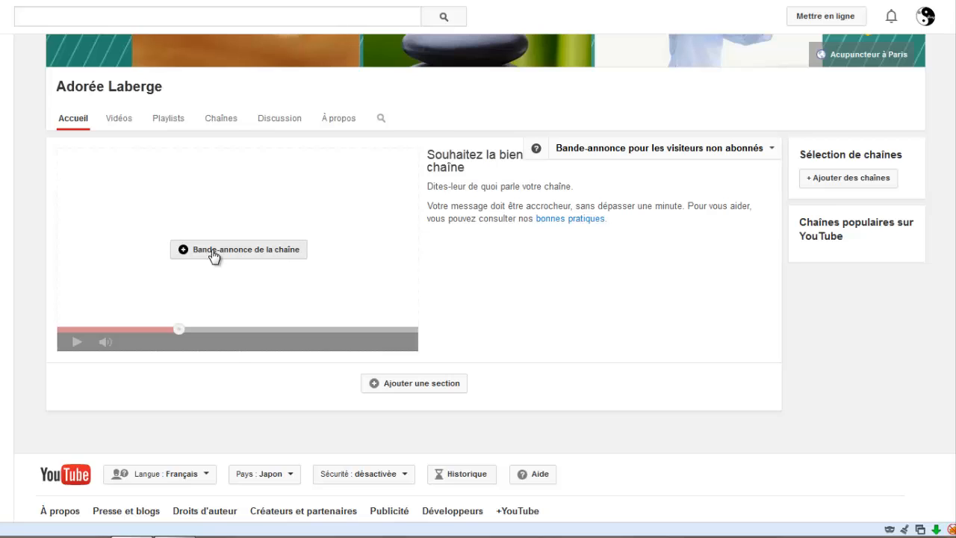
pyautogui.click(213, 254)
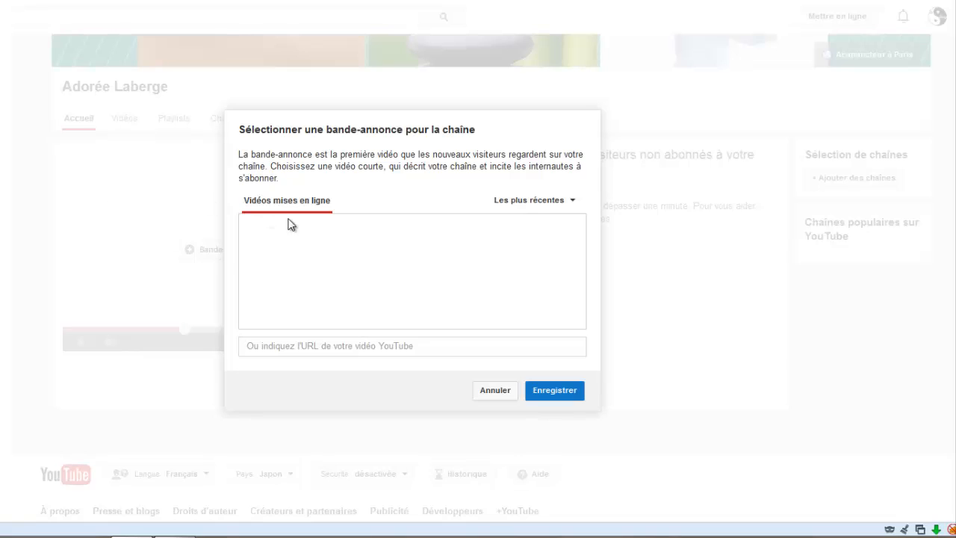
pyautogui.click(501, 395)
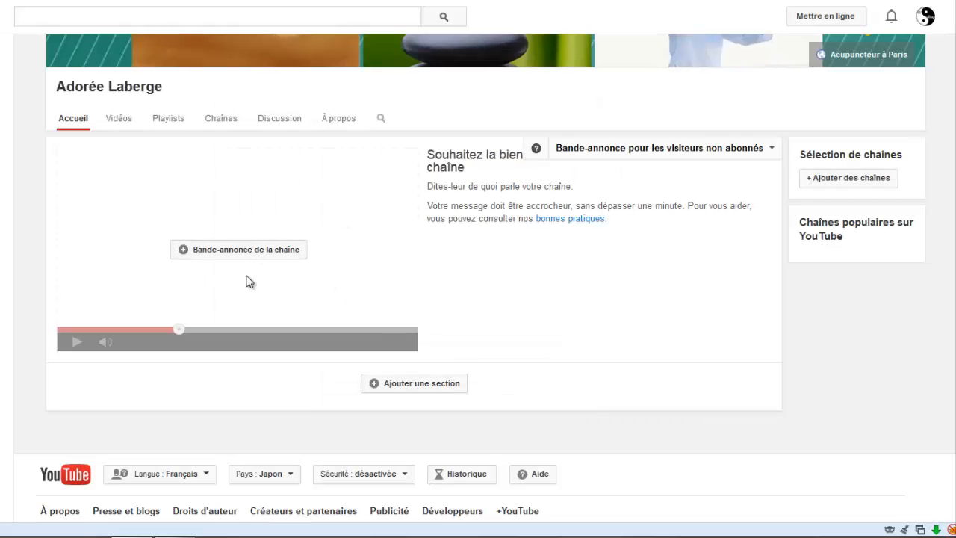
# Start a new section on the channel home page with "Une seule playlist" as its content.
pyautogui.click(380, 386)
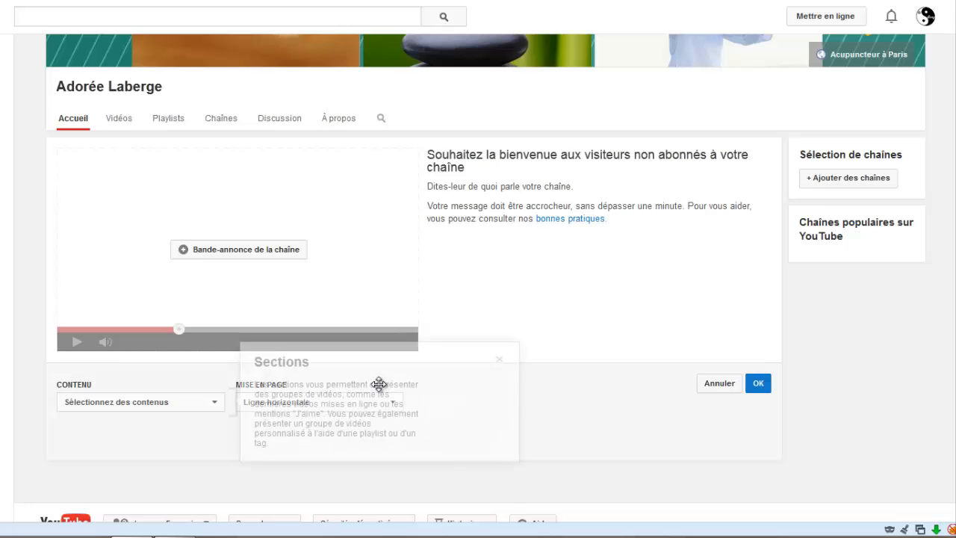
pyautogui.scroll(-1, 203, 379)
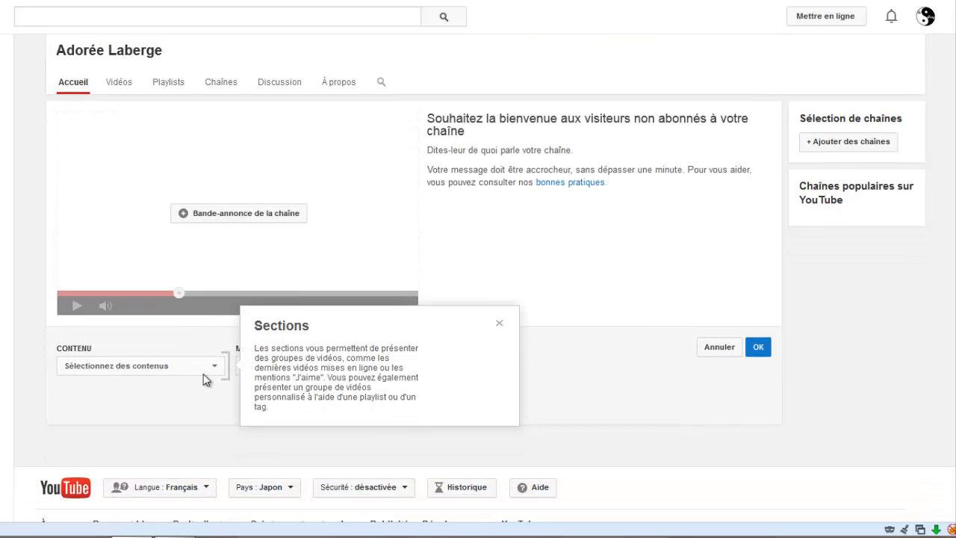
pyautogui.scroll(-1, 204, 375)
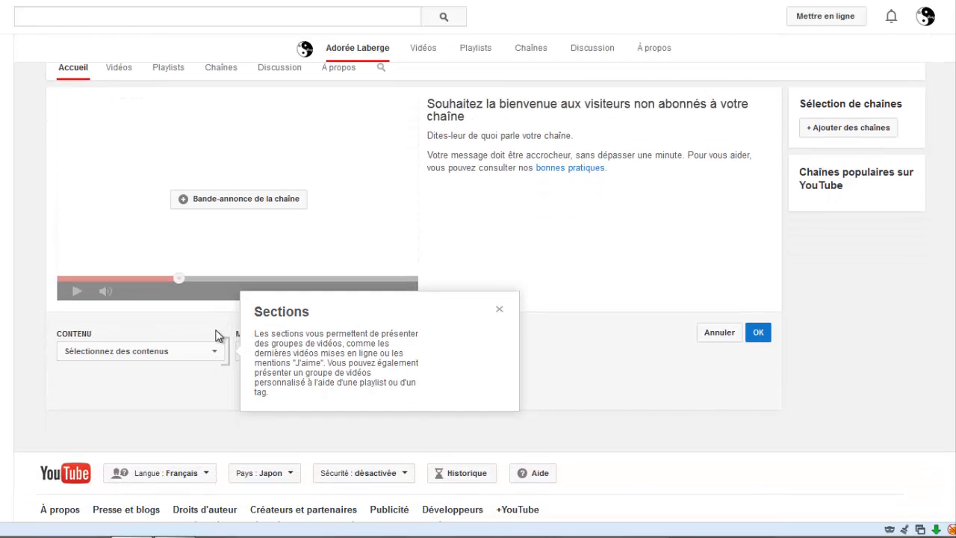
pyautogui.click(500, 310)
pyautogui.click(215, 351)
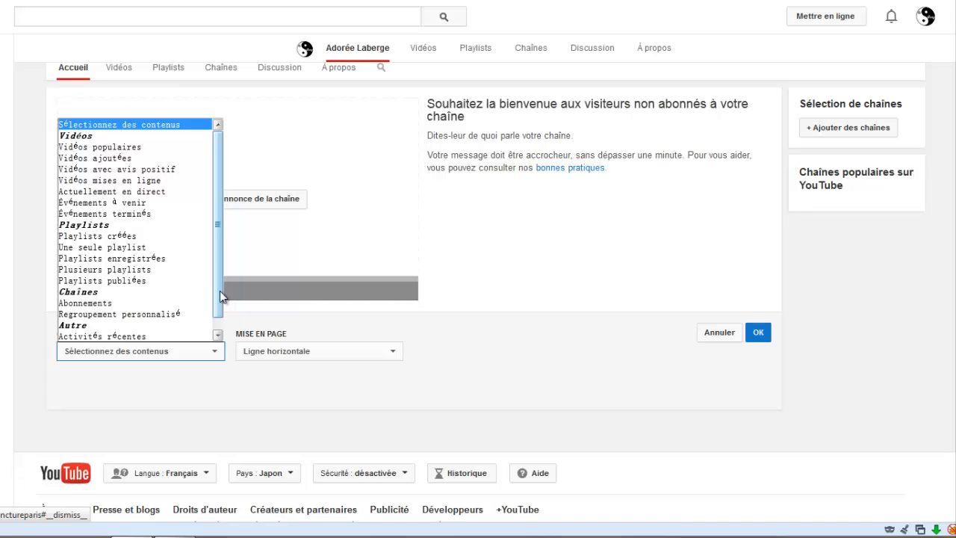
pyautogui.moveTo(219, 298); pyautogui.dragTo(217, 273)
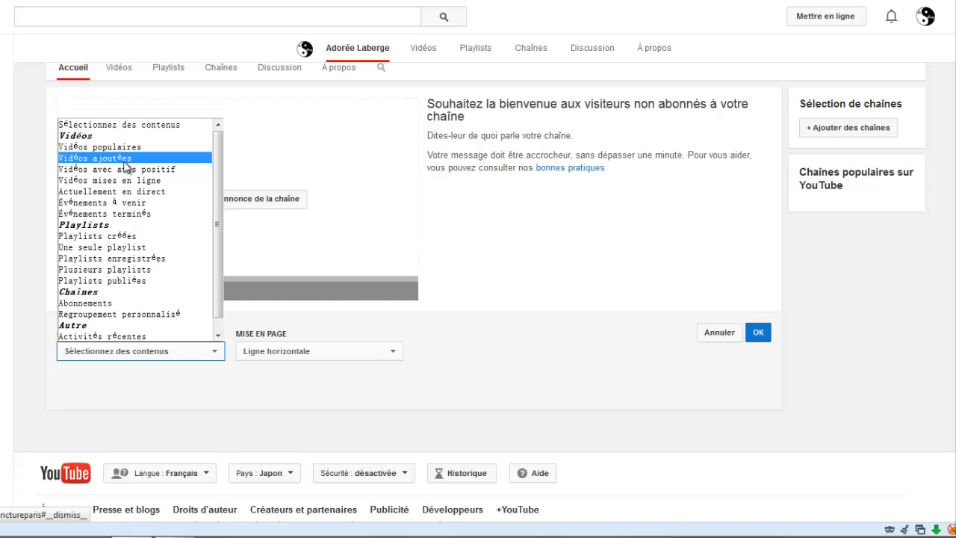
pyautogui.click(101, 247)
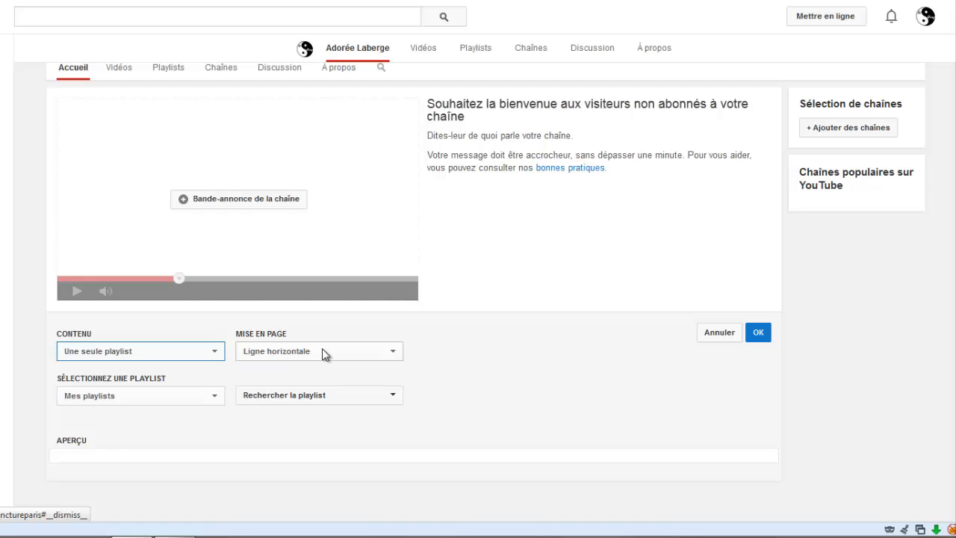
# Set the section's layout to "Ligne horizontale" and its playlist source to "Mes playlists", and check the playlist search.
pyautogui.click(261, 354)
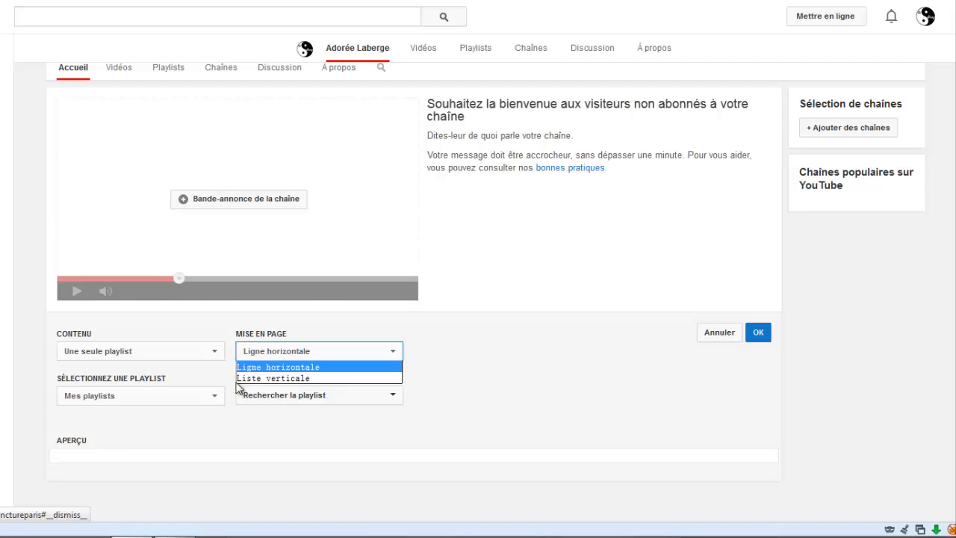
pyautogui.click(268, 367)
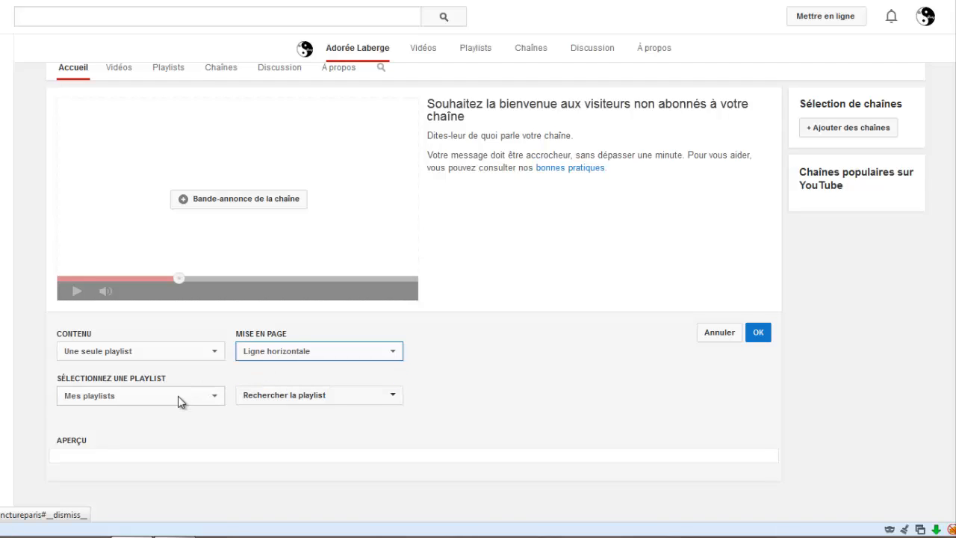
pyautogui.click(146, 397)
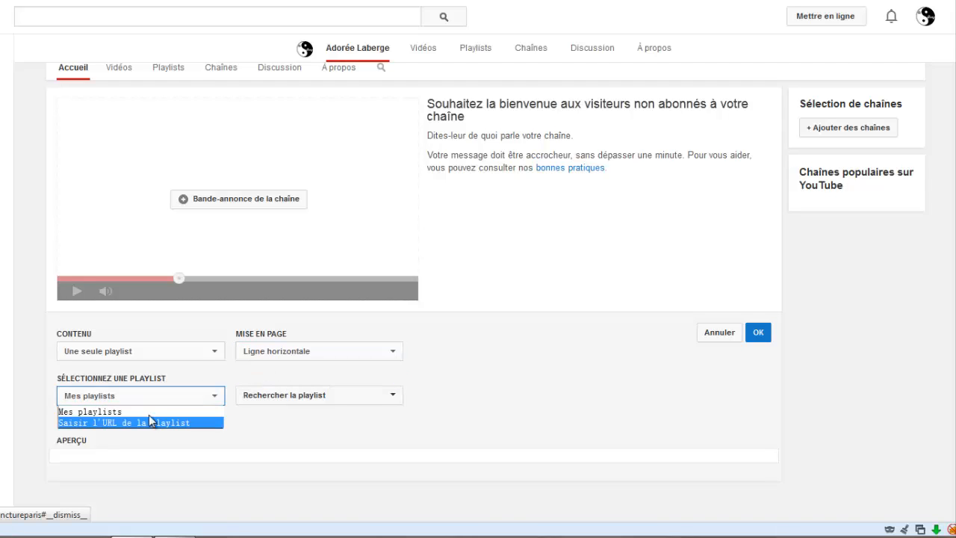
pyautogui.click(155, 411)
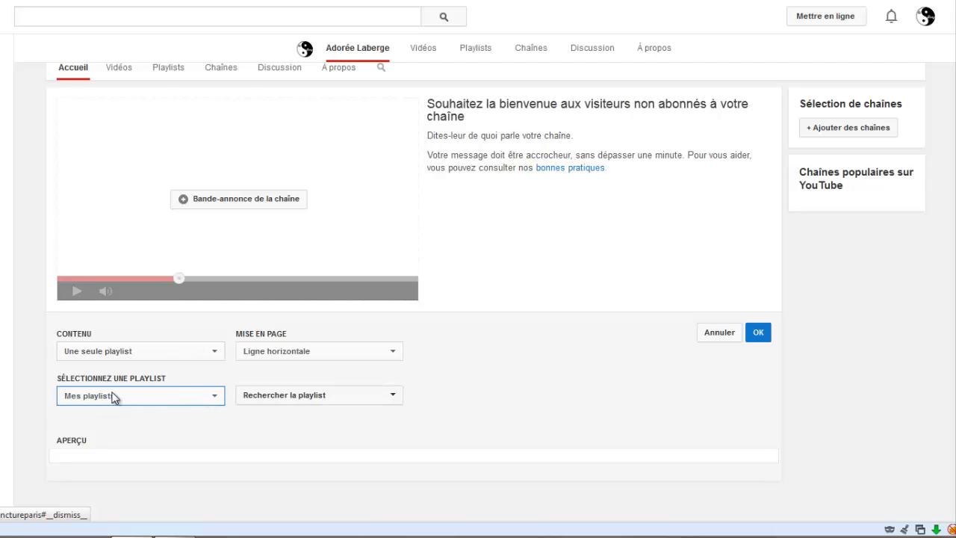
pyautogui.click(340, 404)
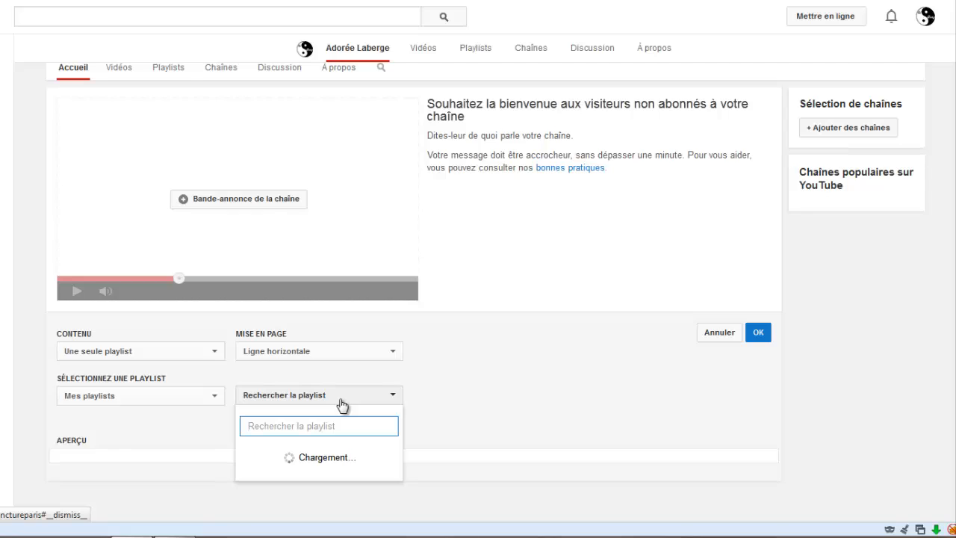
pyautogui.click(451, 397)
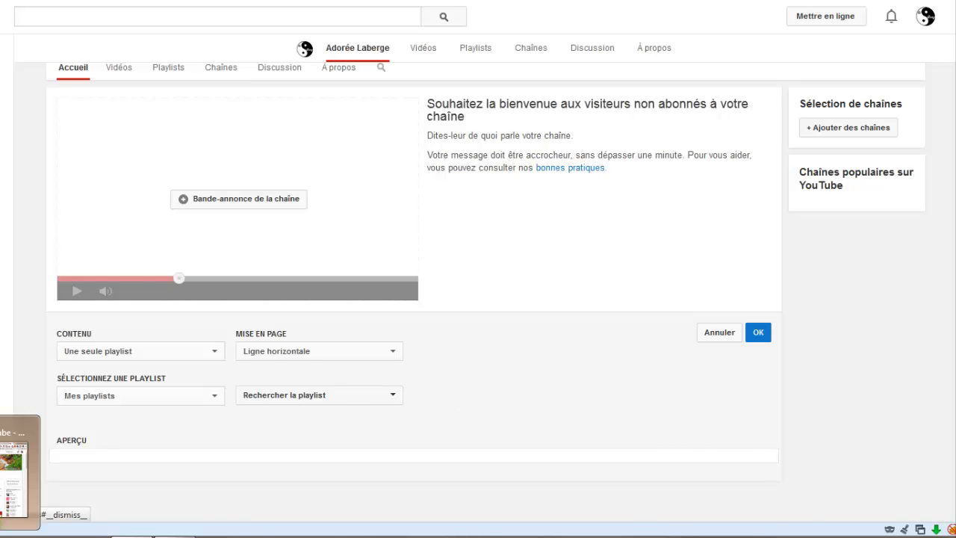
# Switch back to the example channel and review how its playlist sections are arranged down to "Vidéos par Thématique".
pyautogui.click(26, 471)
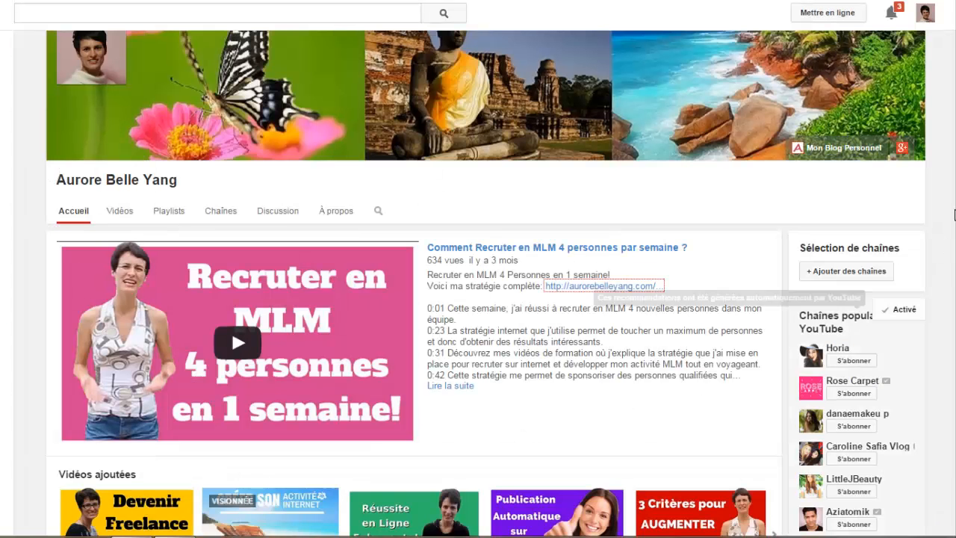
pyautogui.scroll(-2, 310, 155)
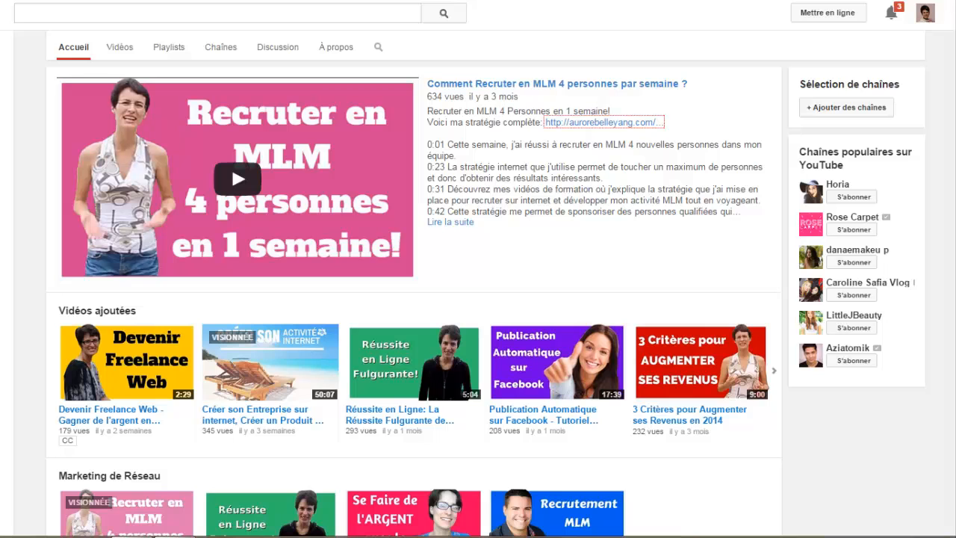
pyautogui.scroll(-3, 231, 152)
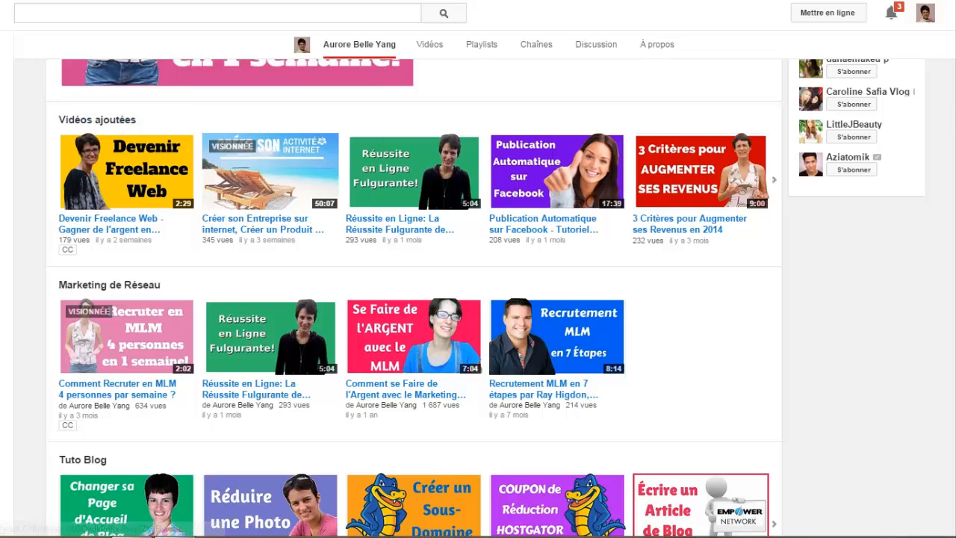
pyautogui.scroll(-5, 150, 119)
pyautogui.scroll(1, 414, 299)
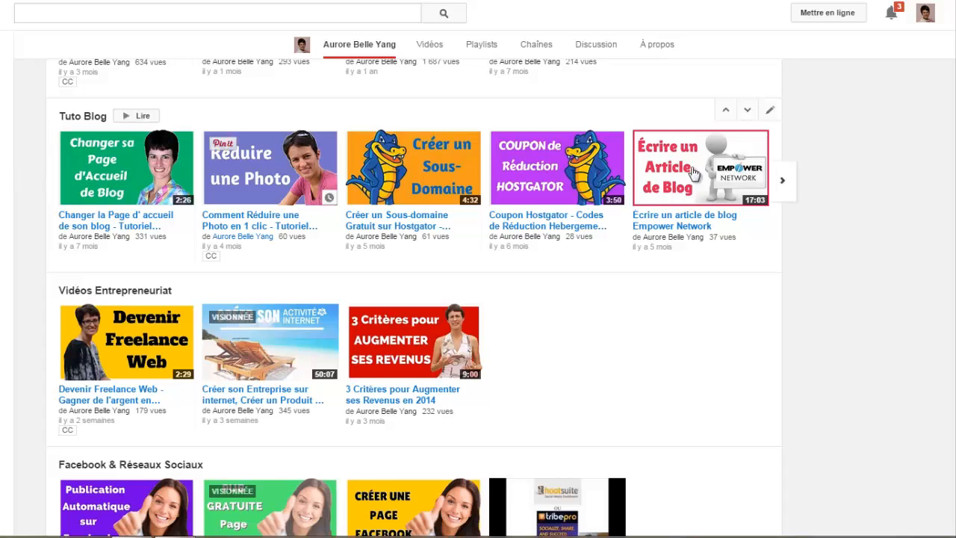
pyautogui.scroll(-10, 631, 316)
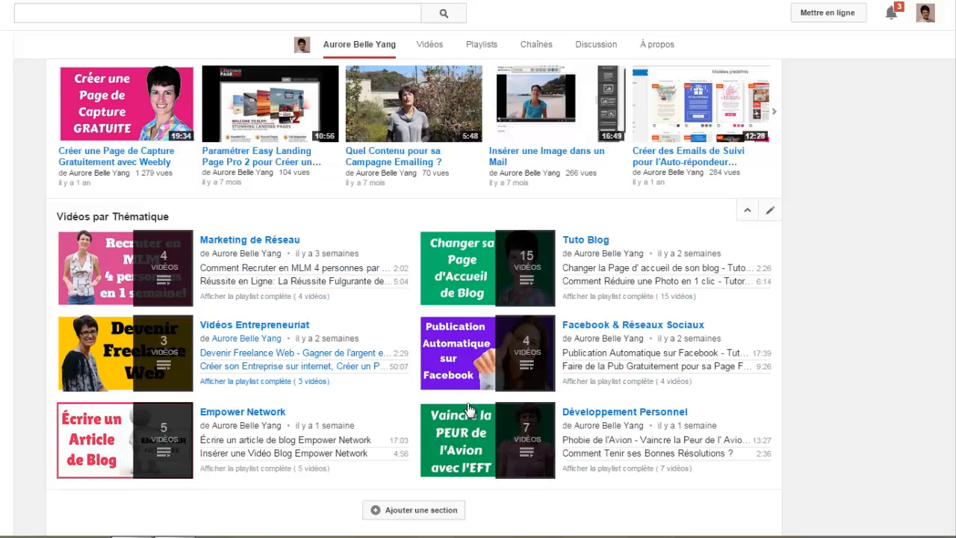
# Start a new section below "Vidéos par Thématique" on the example channel with "Une seule playlist" as its content.
pyautogui.scroll(-1, 414, 299)
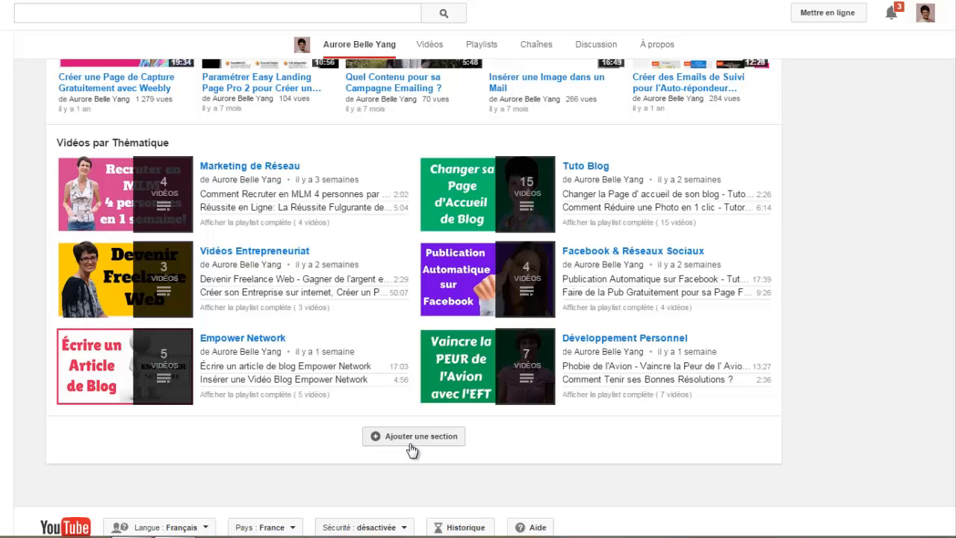
pyautogui.click(411, 448)
pyautogui.scroll(-1, 411, 447)
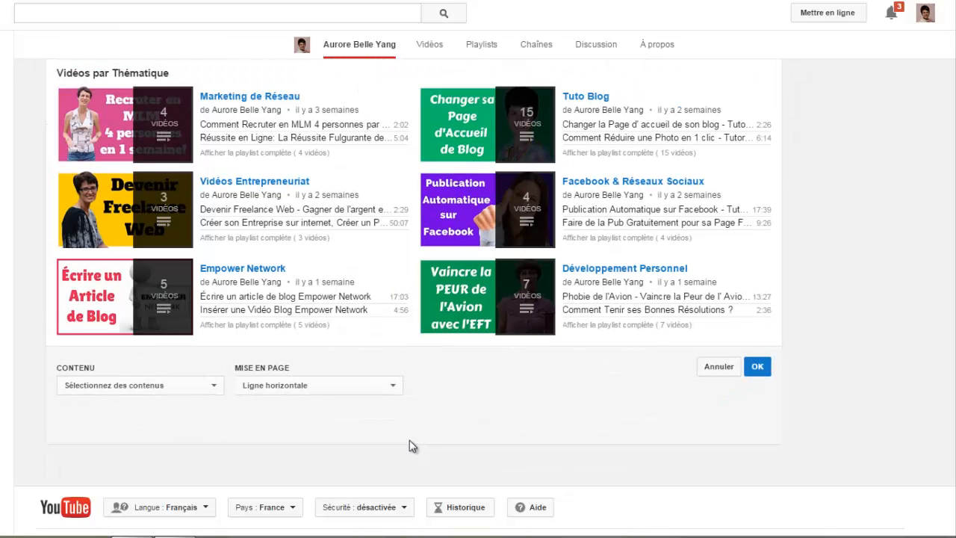
pyautogui.click(109, 385)
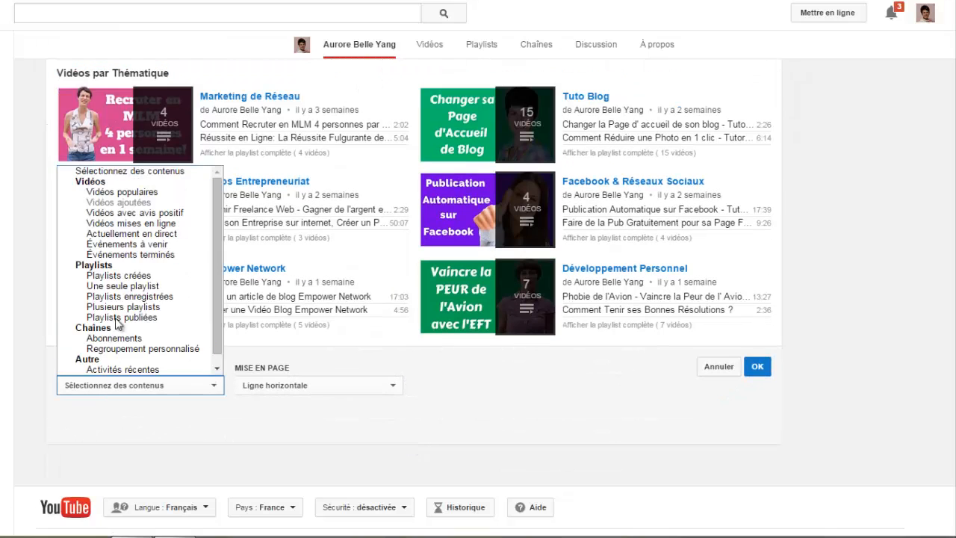
pyautogui.click(123, 287)
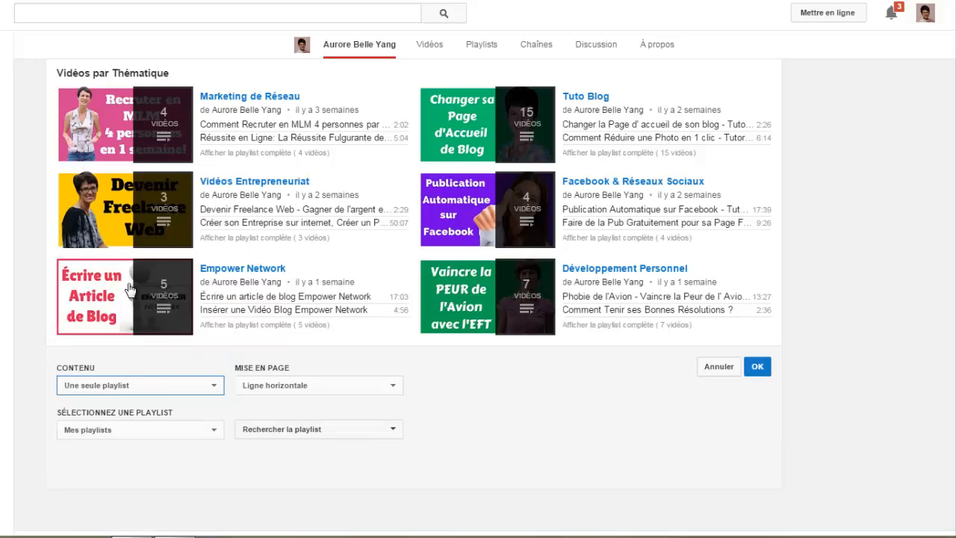
# Keep "Mes playlists" as the section's playlist source and select the "Auto-Répondeur & Emailing" playlist.
pyautogui.click(107, 431)
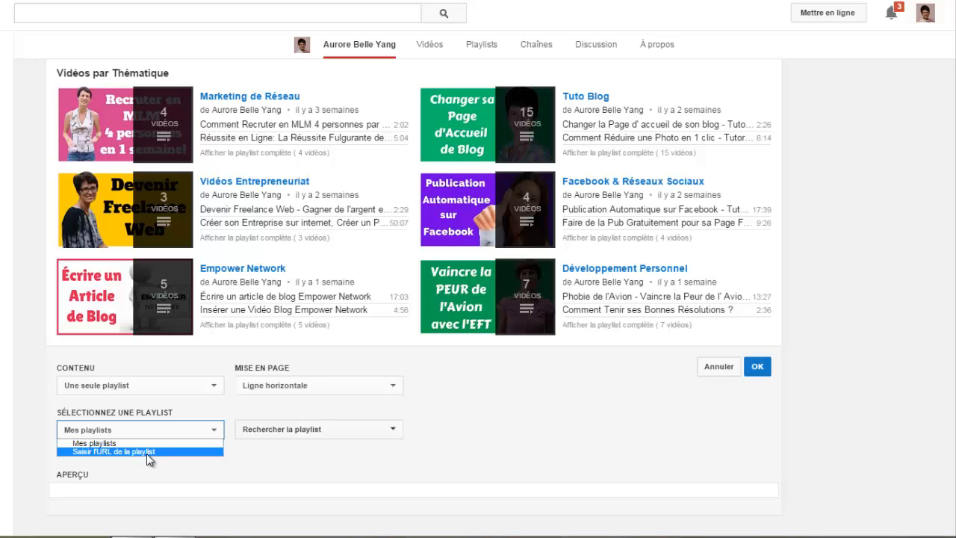
pyautogui.click(90, 444)
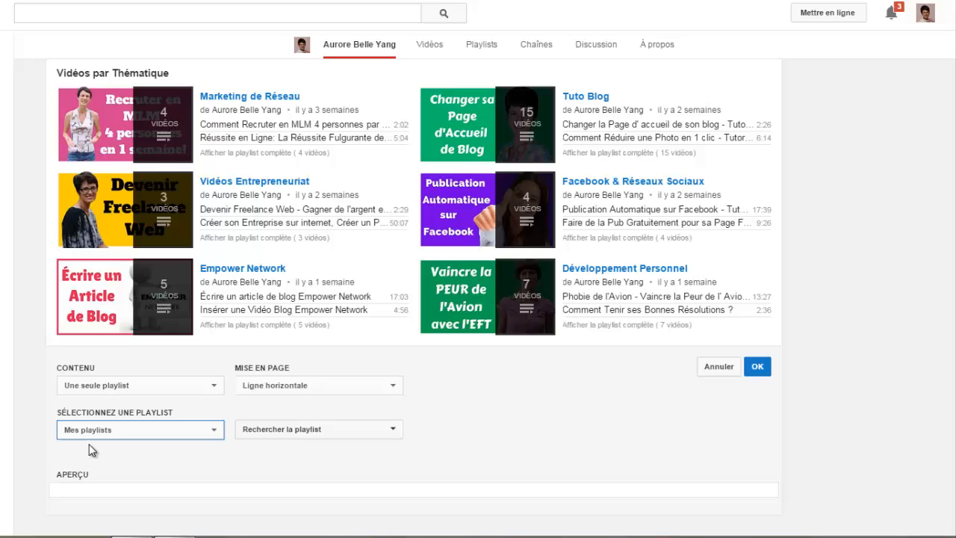
pyautogui.click(348, 440)
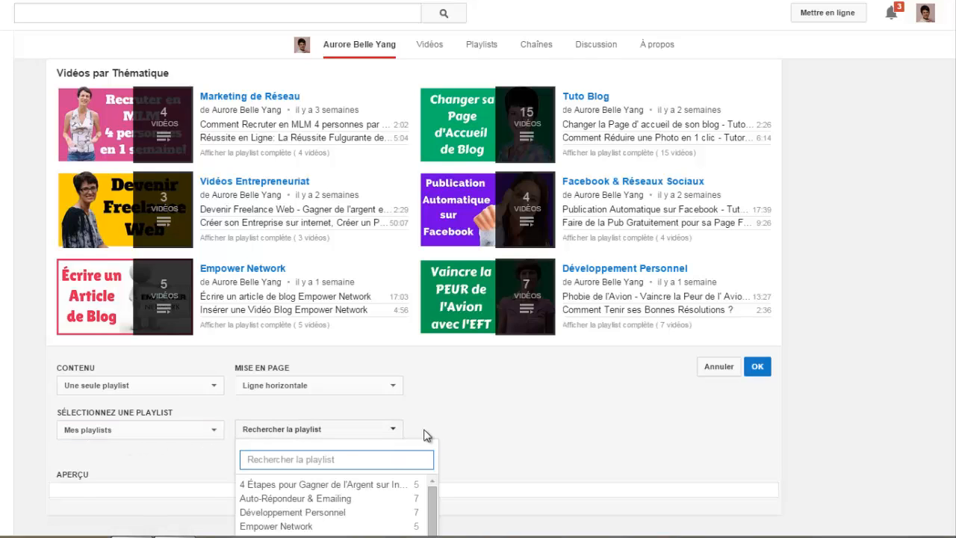
pyautogui.scroll(-2, 426, 435)
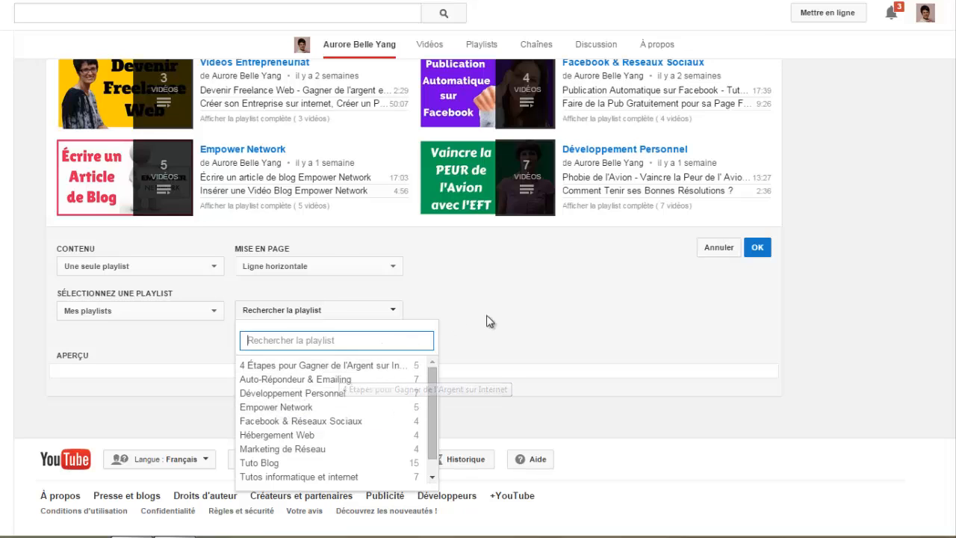
pyautogui.click(306, 382)
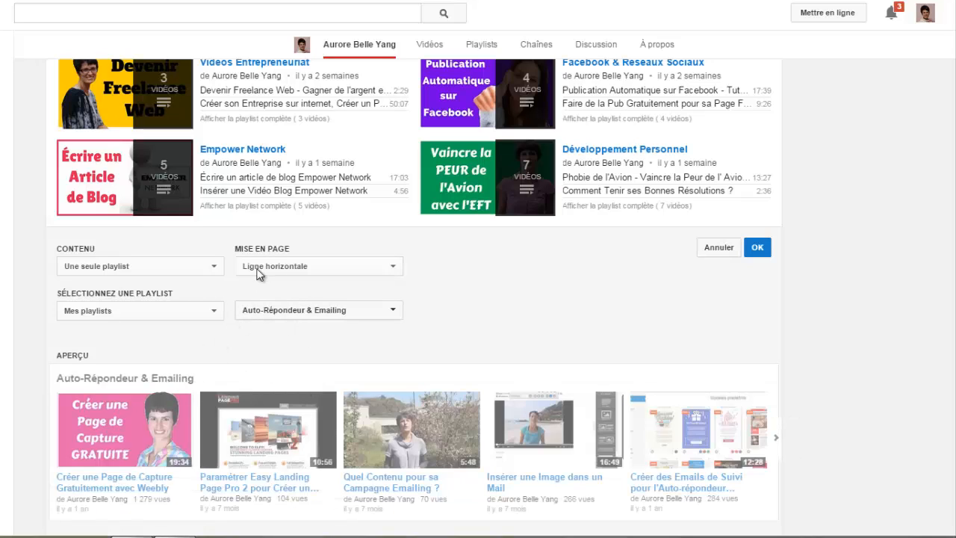
# Preview the section in the "Liste verticale" layout against the existing playlist rows, and discard it without saving.
pyautogui.click(260, 268)
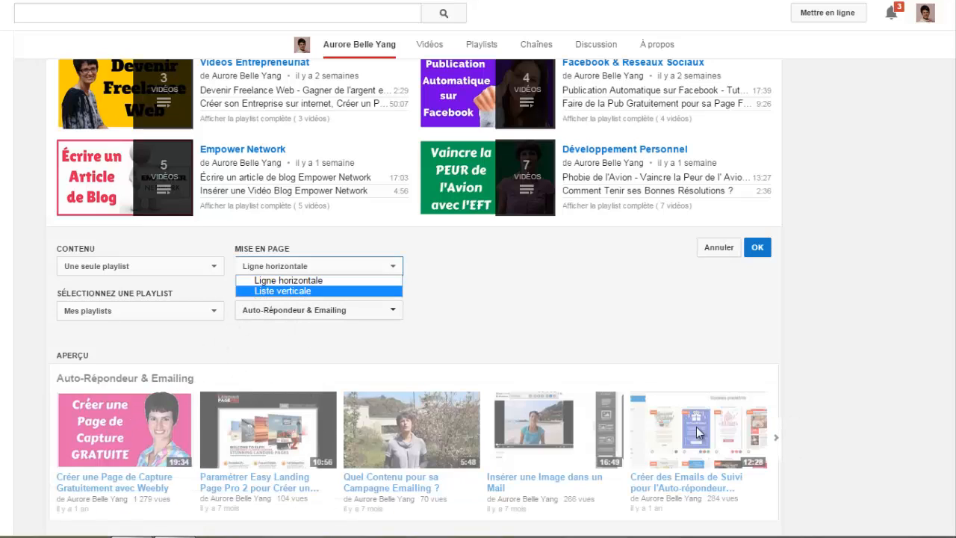
pyautogui.click(312, 293)
pyautogui.scroll(-2, 287, 312)
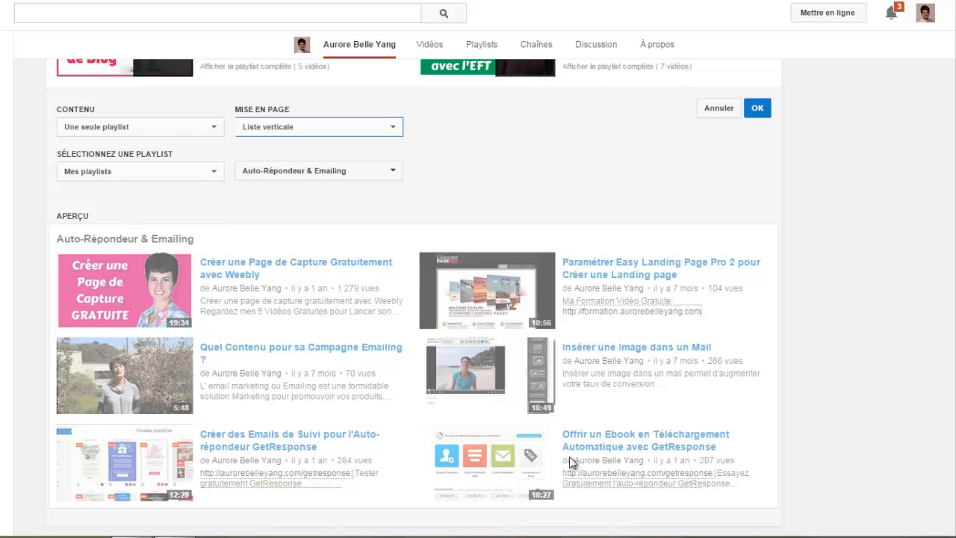
pyautogui.scroll(1, 570, 459)
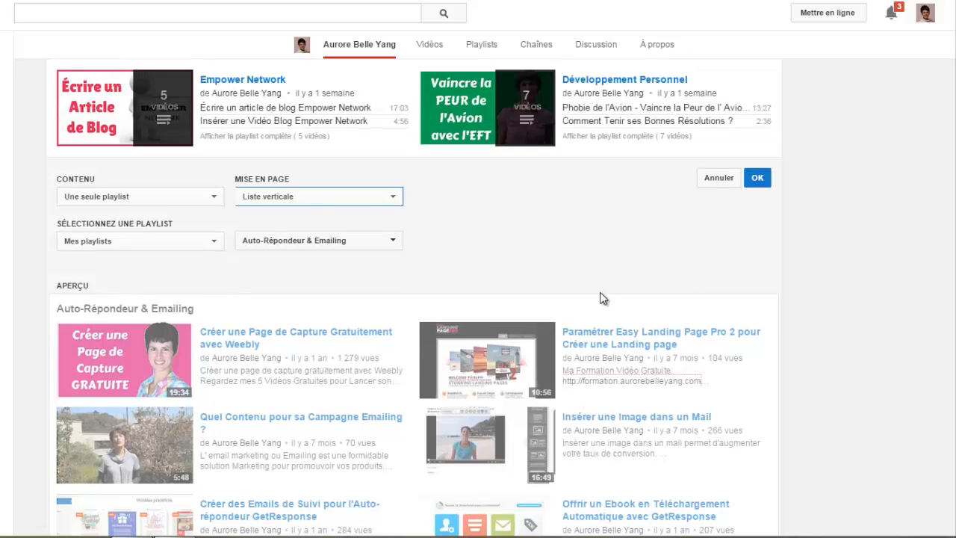
pyautogui.scroll(2, 602, 299)
pyautogui.scroll(-2, 594, 363)
pyautogui.scroll(3, 566, 387)
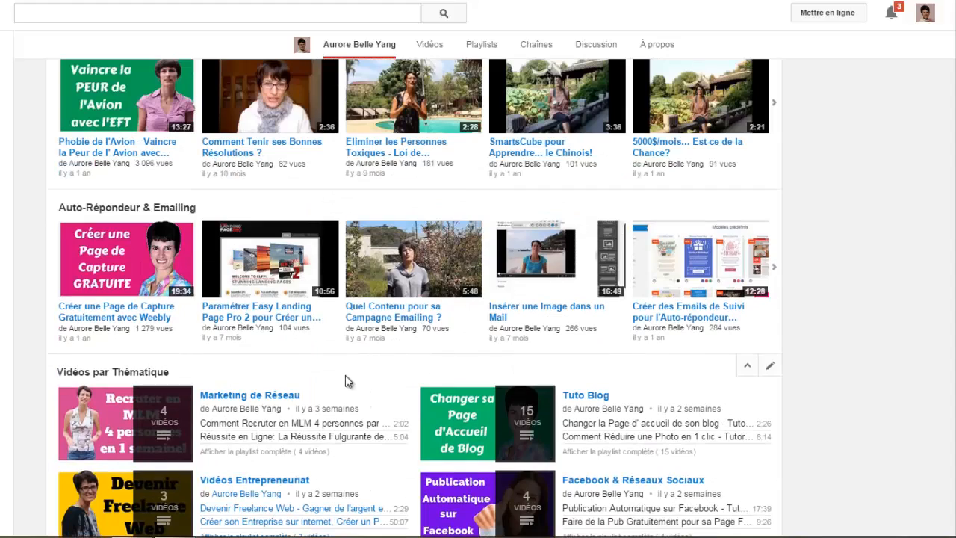
pyautogui.scroll(-1, 757, 277)
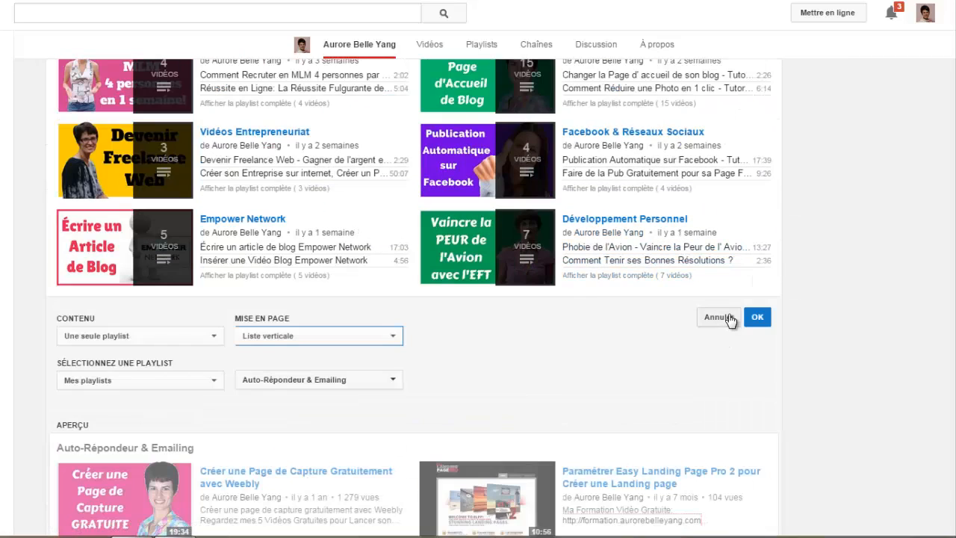
pyautogui.click(717, 317)
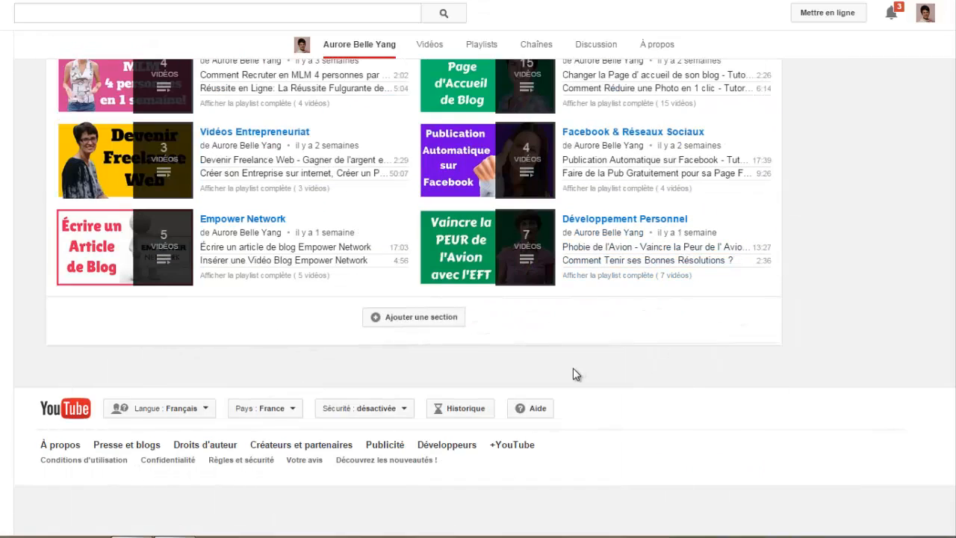
# Review the example channel's home page from its playlist sections back up to the trailer and banner.
pyautogui.scroll(5, 568, 378)
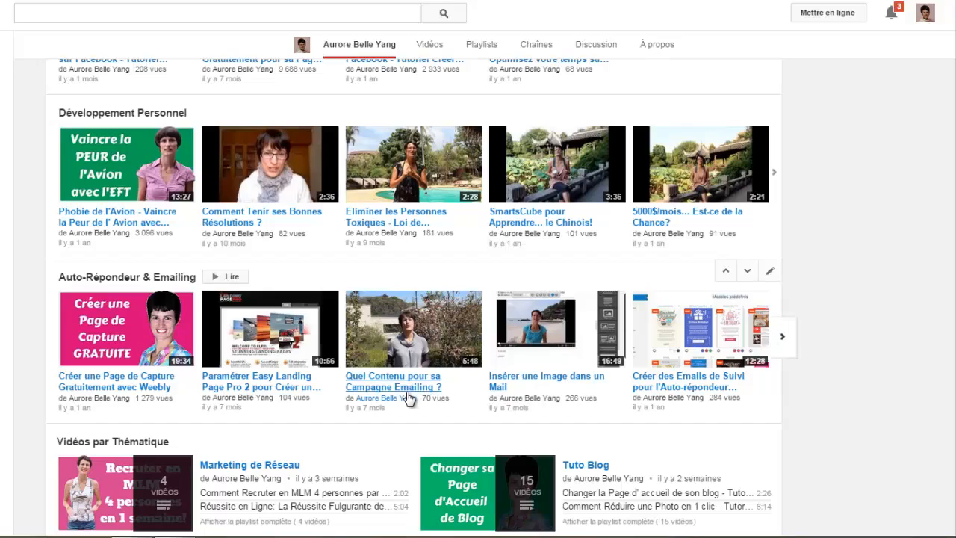
pyautogui.scroll(7, 403, 400)
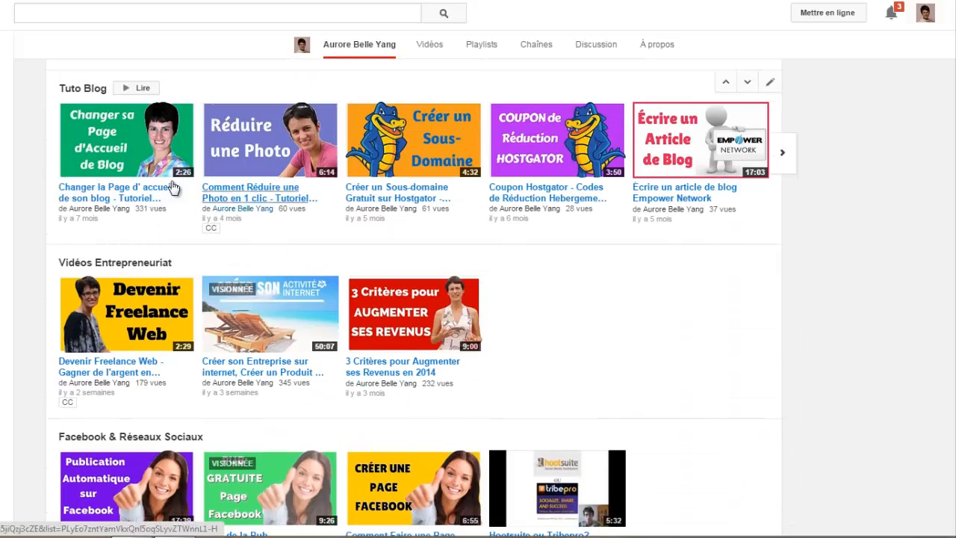
pyautogui.scroll(5, 523, 336)
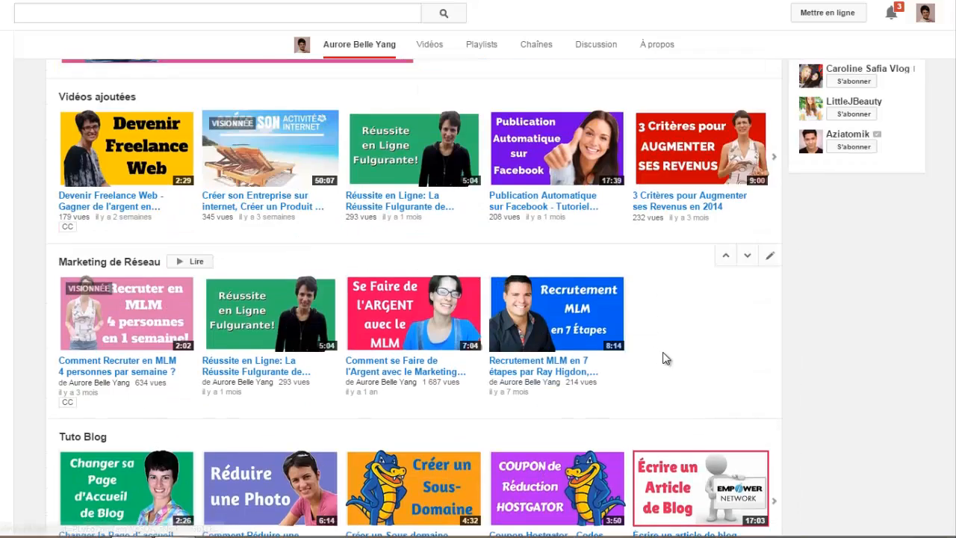
pyautogui.scroll(5, 663, 351)
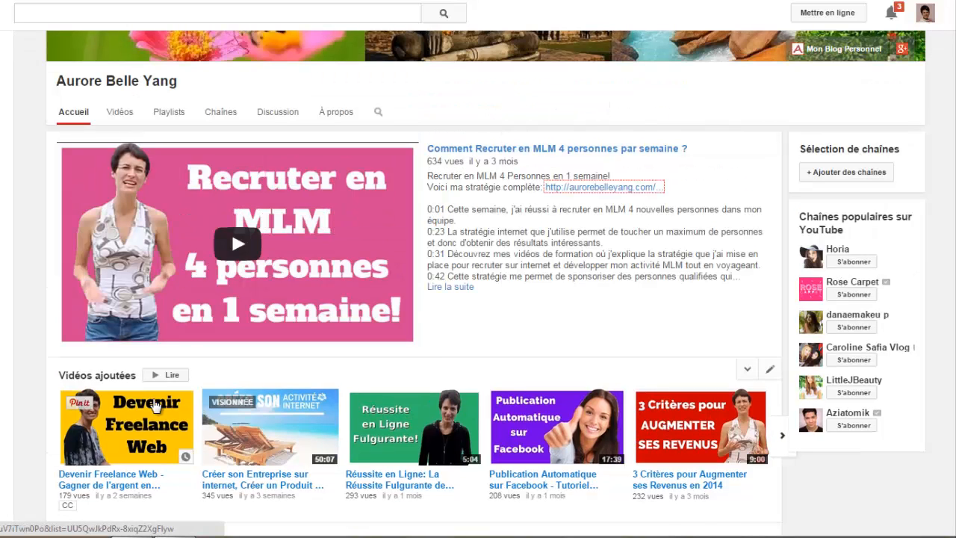
pyautogui.scroll(2, 578, 354)
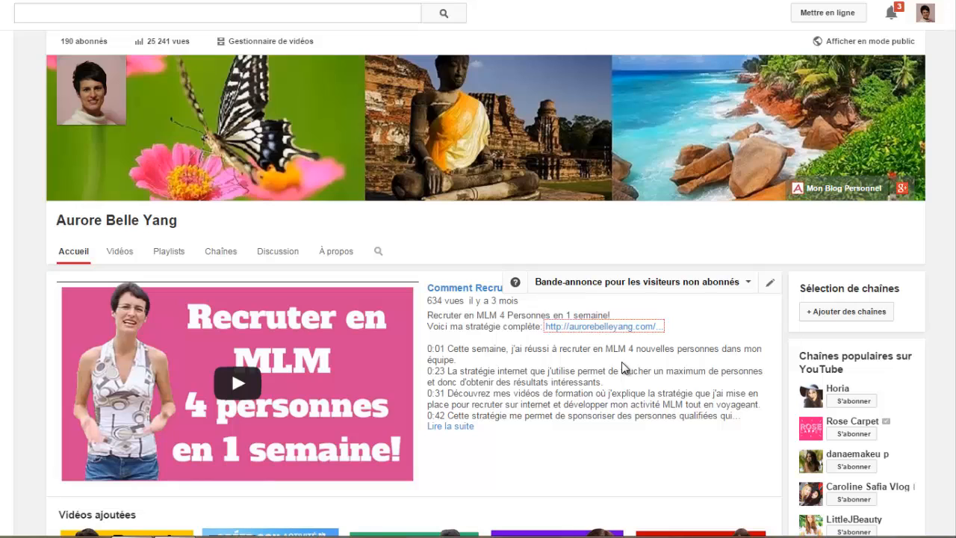